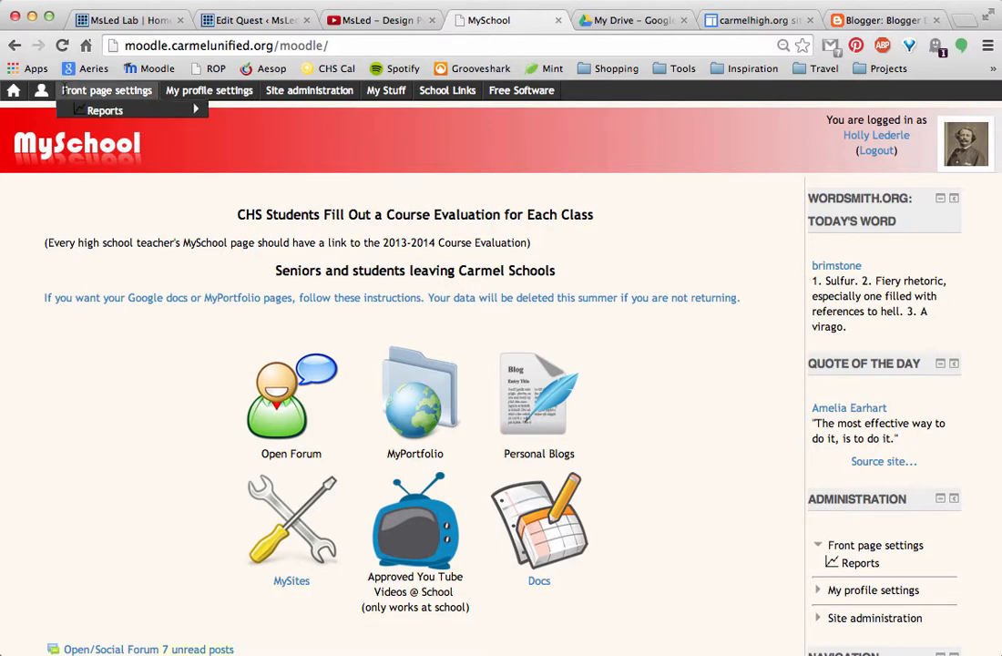
# - Open the school Google Drive through the My Docs link on the MySchool site
pyautogui.moveTo(415, 103)
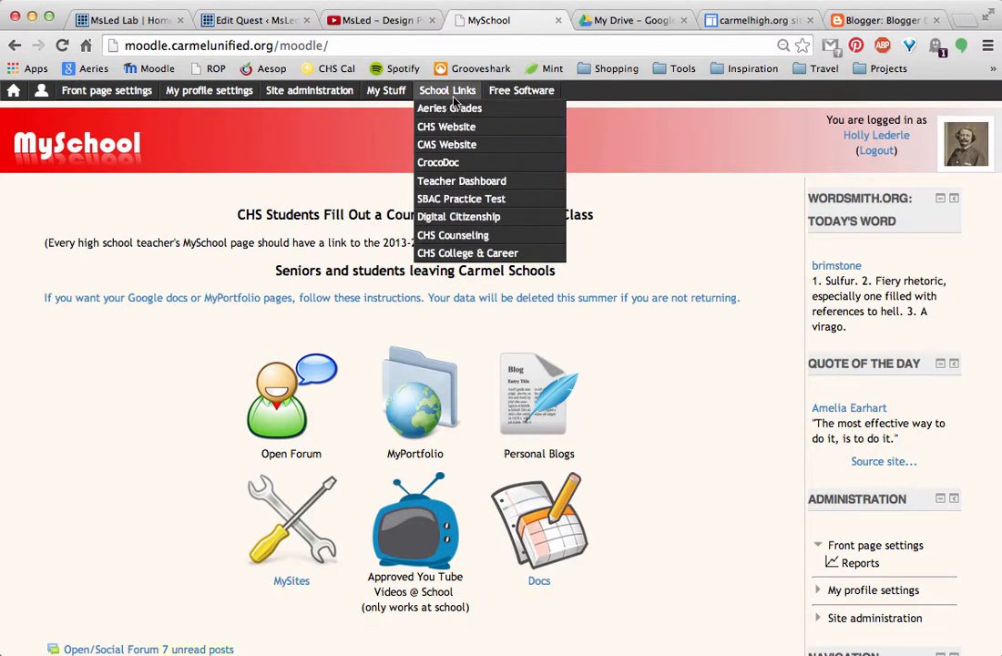
pyautogui.moveTo(341, 103)
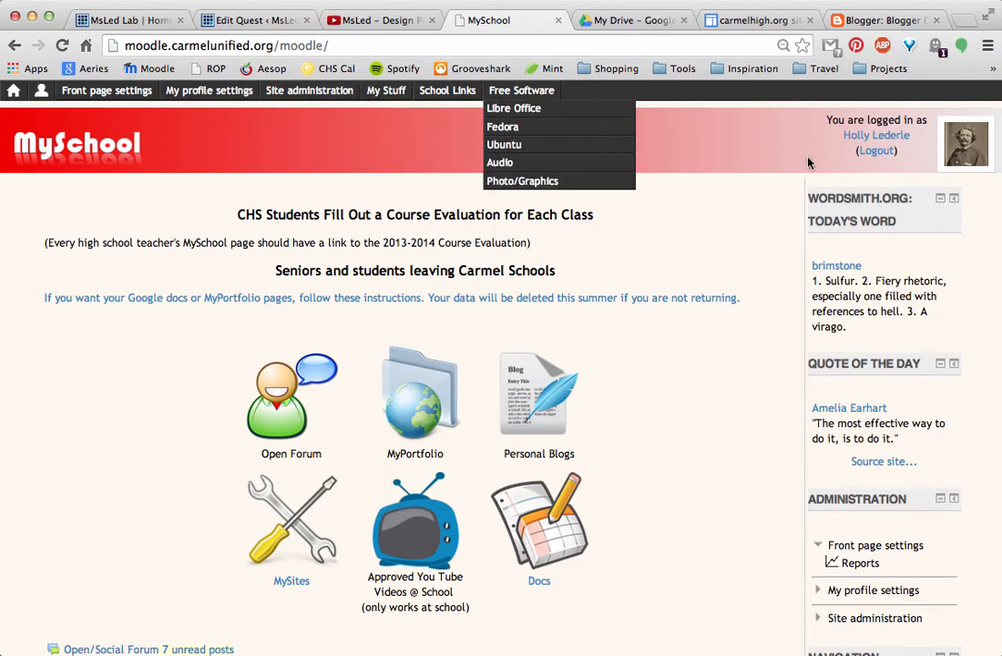
pyautogui.moveTo(208, 95)
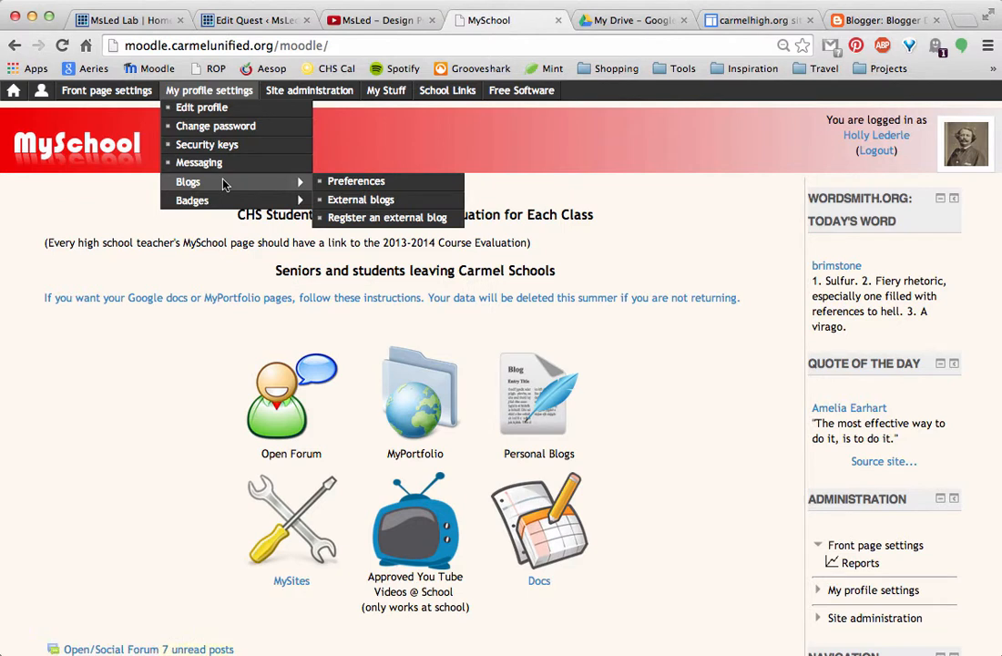
pyautogui.moveTo(117, 90)
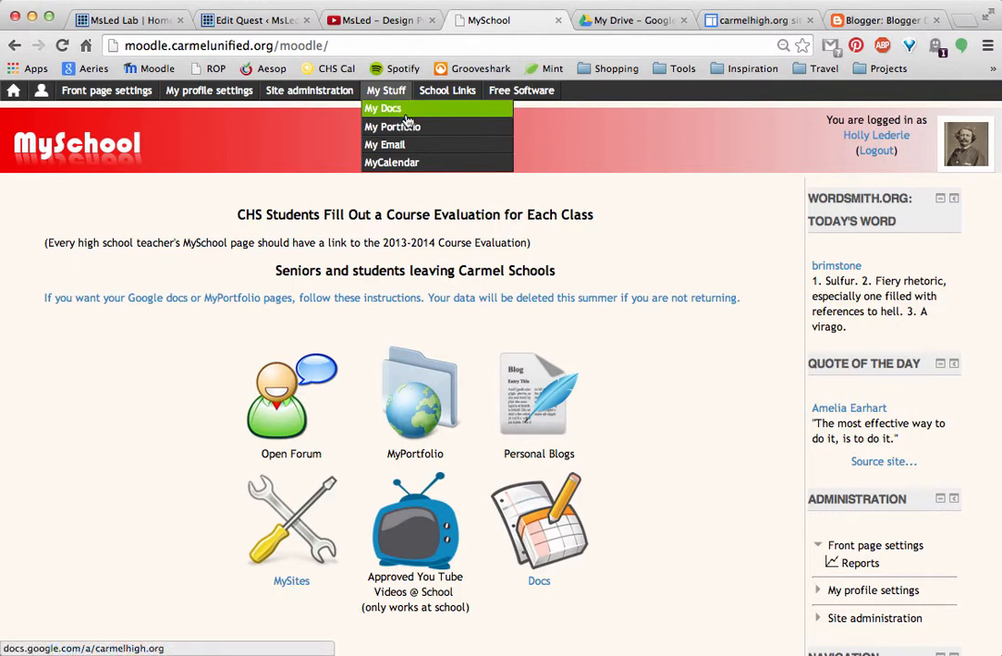
pyautogui.click(406, 118)
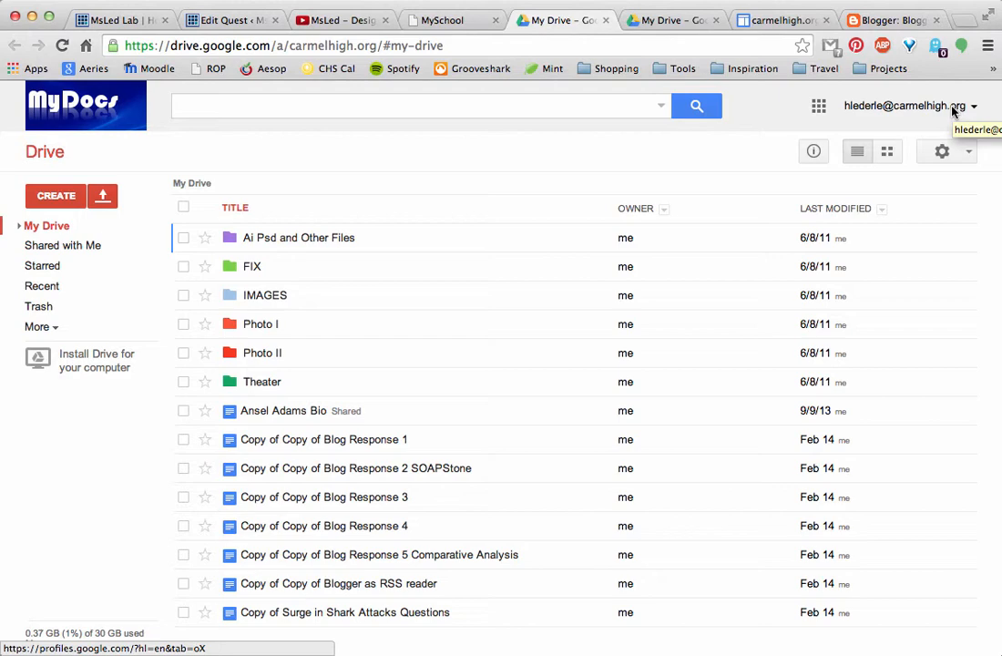
# - Switch to Blogger and start a new blog titled "CHS New Media"
pyautogui.click(907, 21)
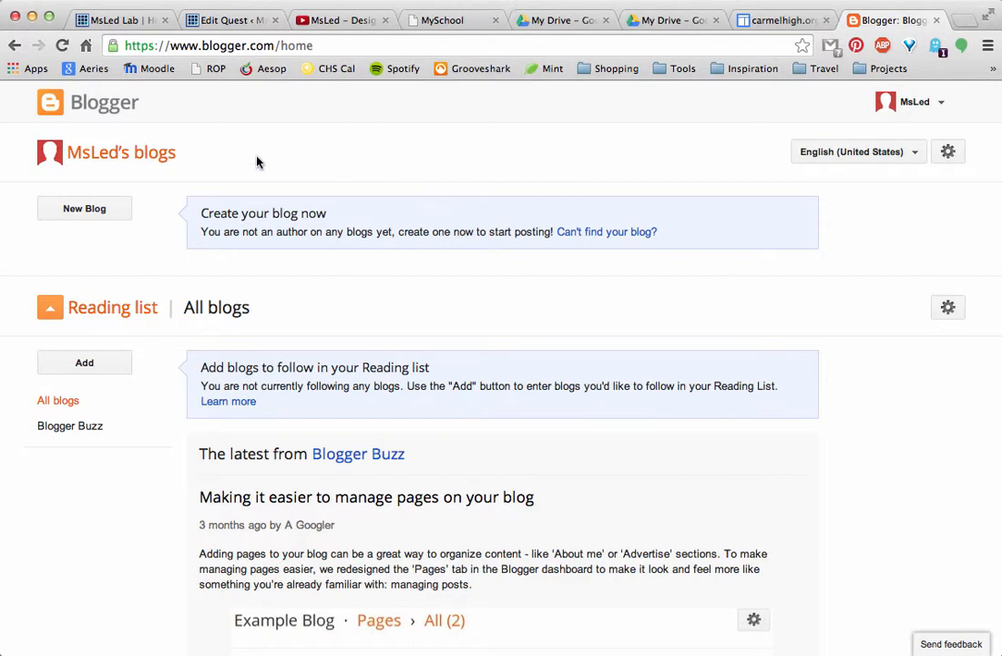
pyautogui.click(103, 207)
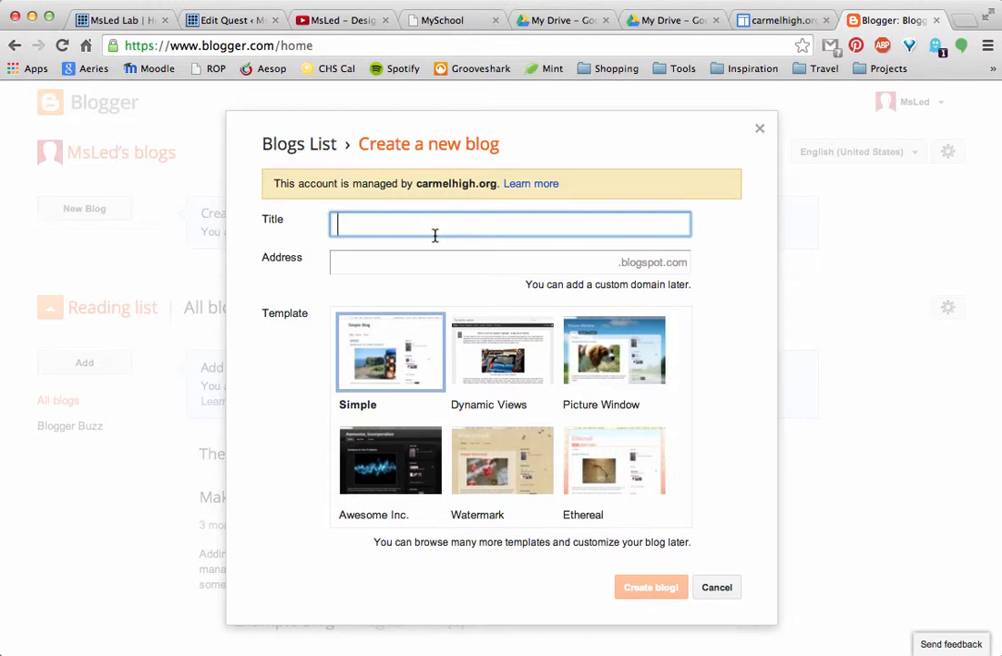
pyautogui.write('CHS New Media')
# - Set the blog address to MsLedCHS.blogspot.com and create the blog with the Simple template
pyautogui.click(429, 266)
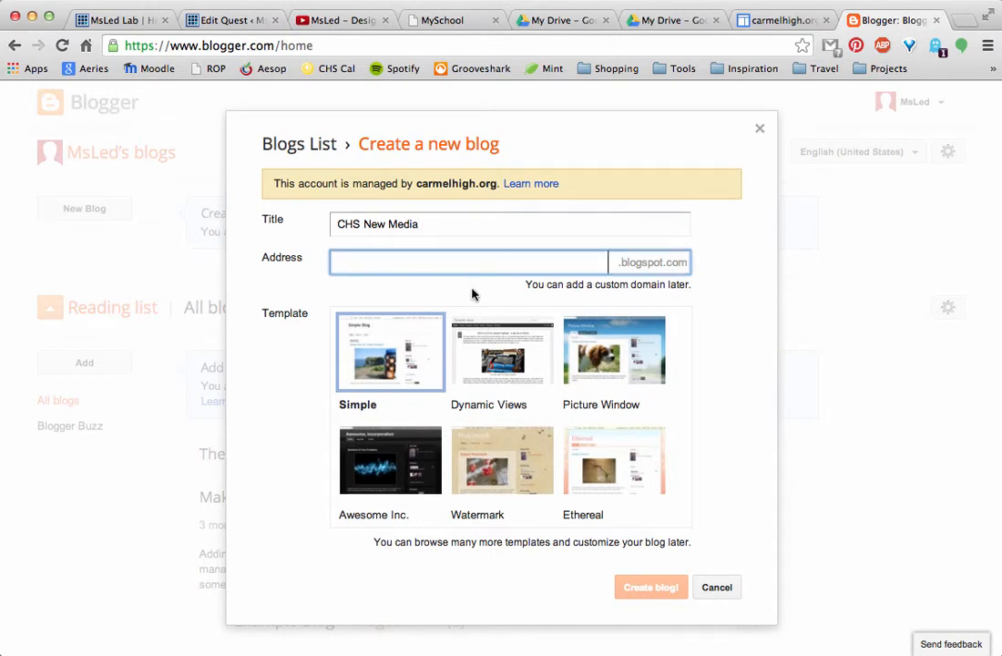
pyautogui.write('Ms')
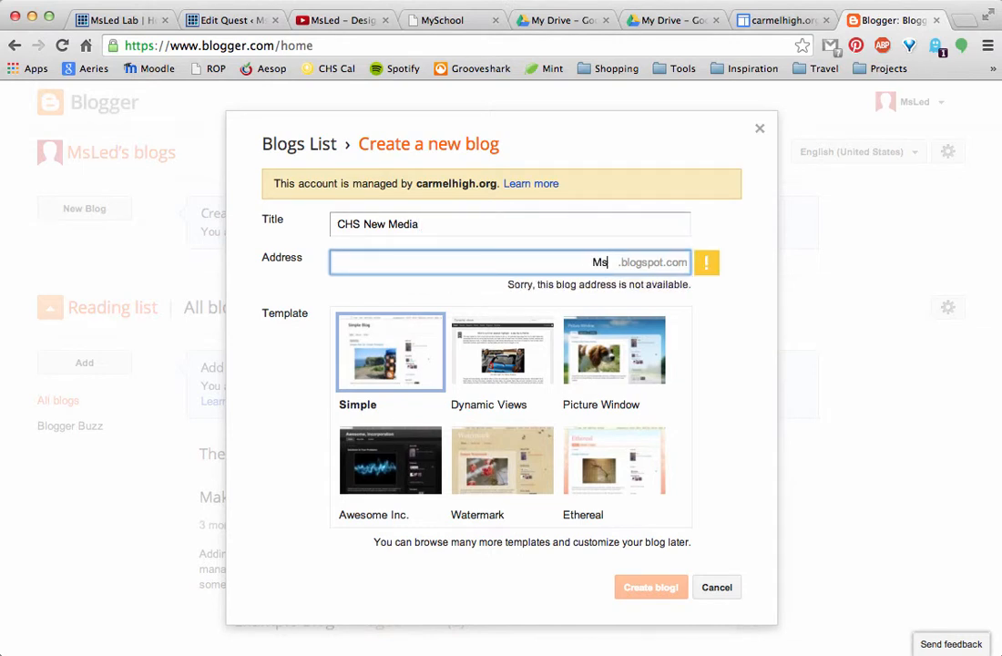
pyautogui.write('LedC')
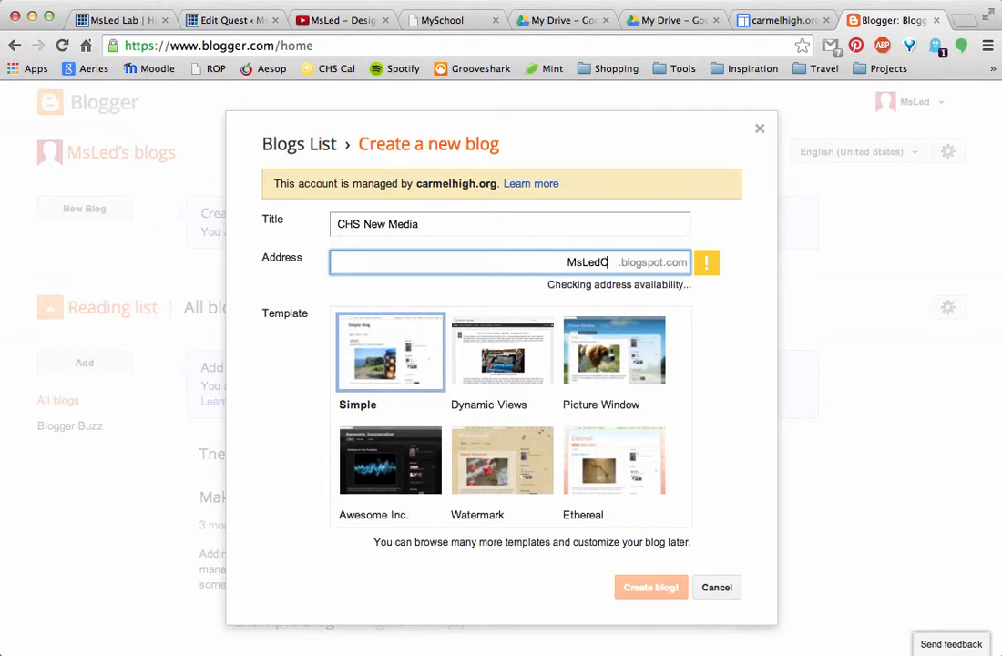
pyautogui.write('HS')
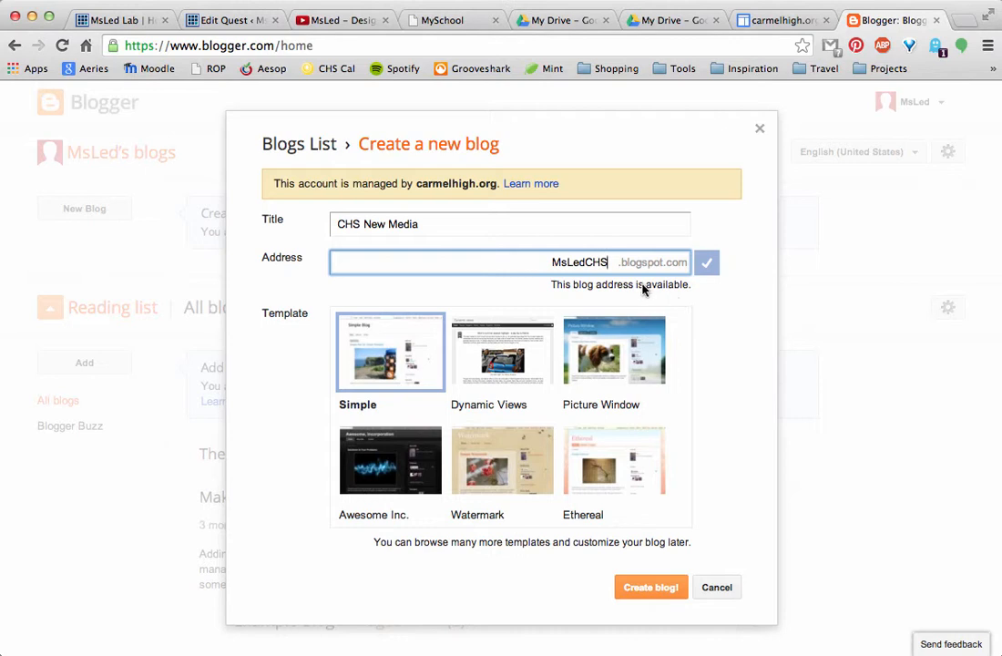
pyautogui.click(665, 598)
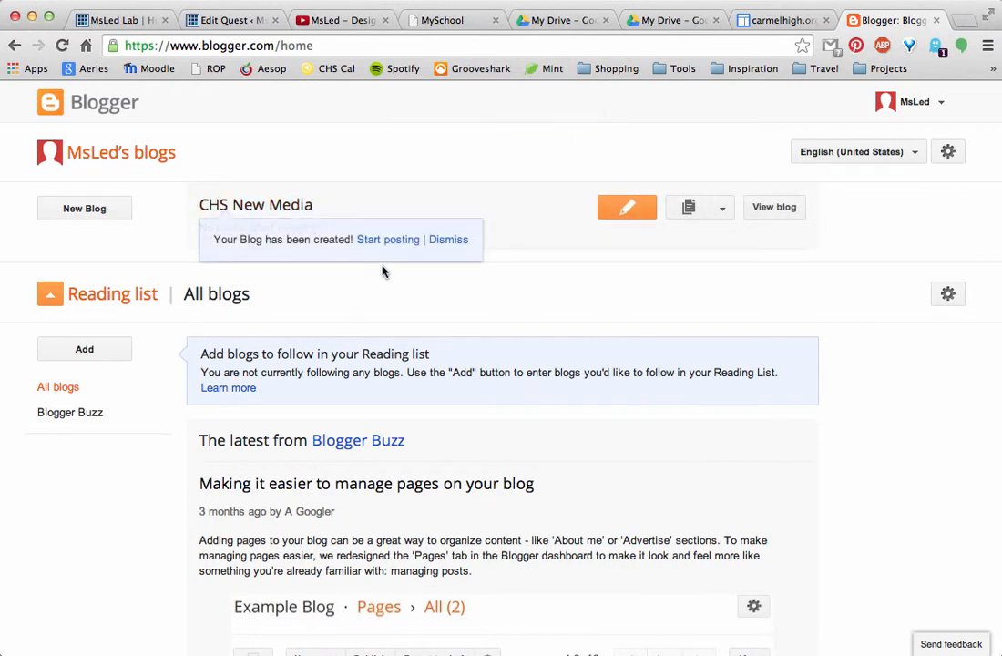
# - Start a post on the new blog with the body text "My first Post!!!" followed by a line break
pyautogui.click(407, 241)
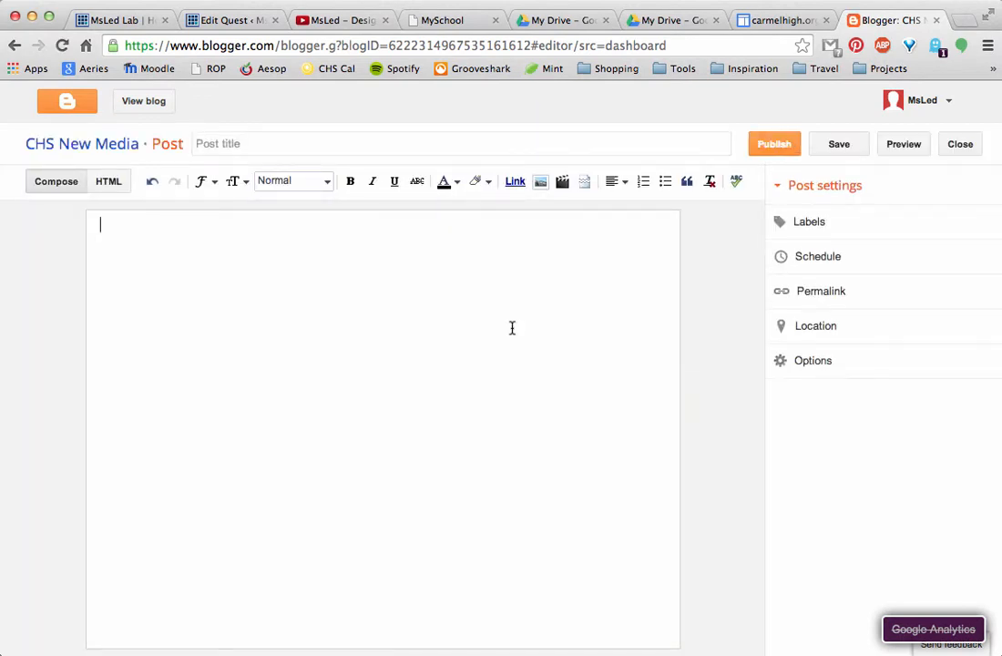
pyautogui.write('My first Pos')
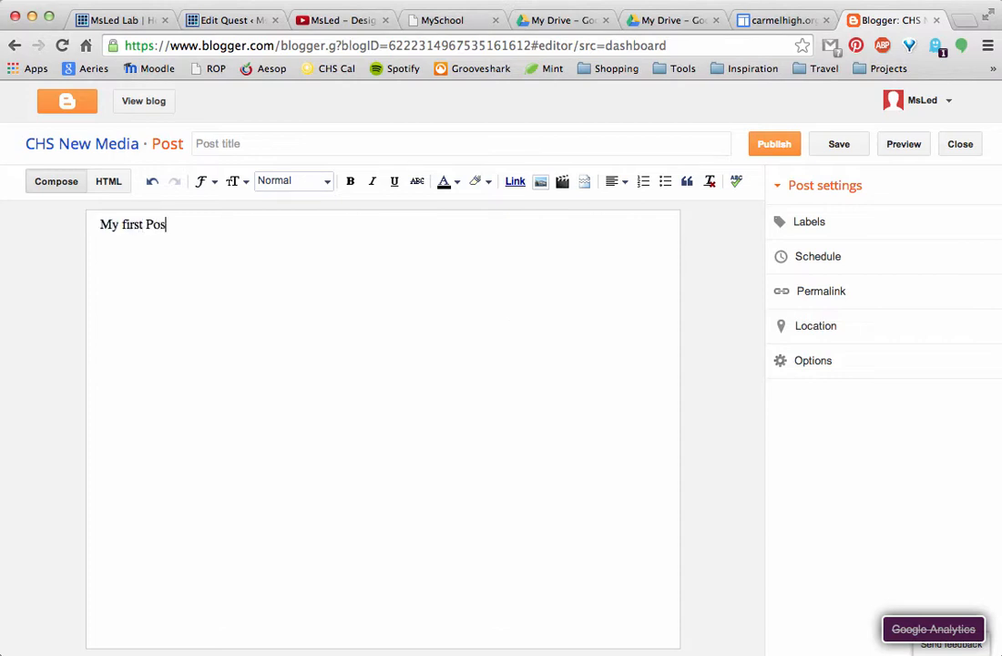
pyautogui.write('t!!!')
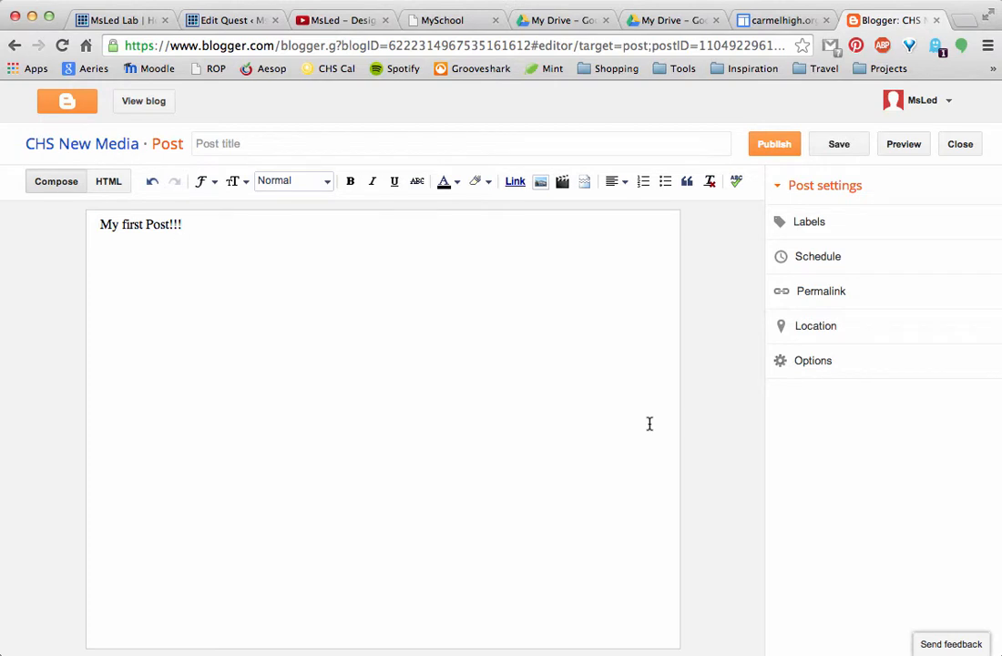
pyautogui.press('Return')
# - Upload the image icon-beaker.gif from the Desktop for use in the post
pyautogui.click(547, 186)
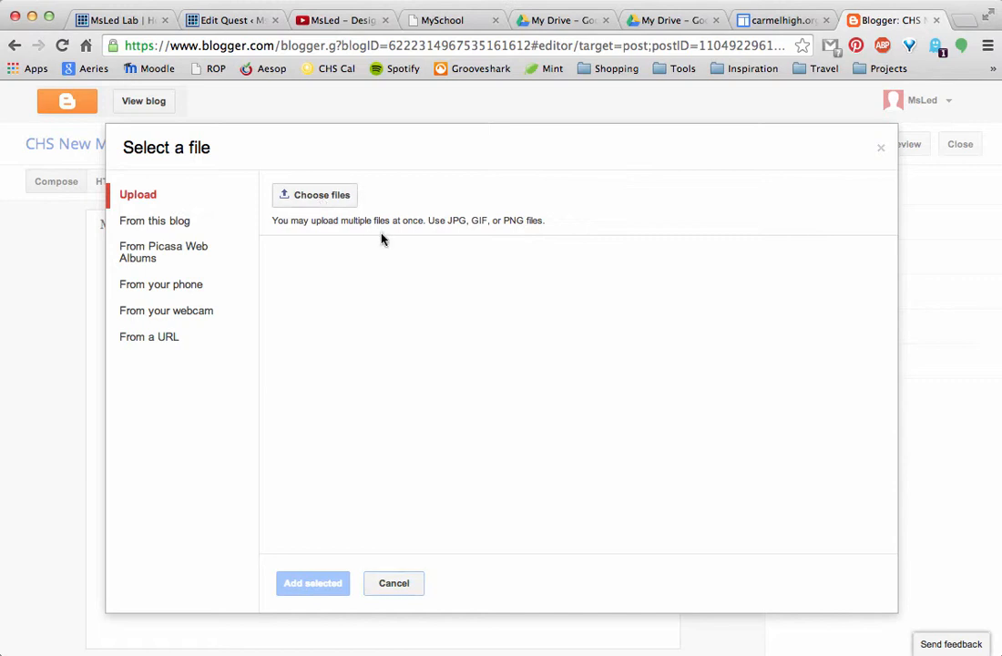
pyautogui.click(314, 194)
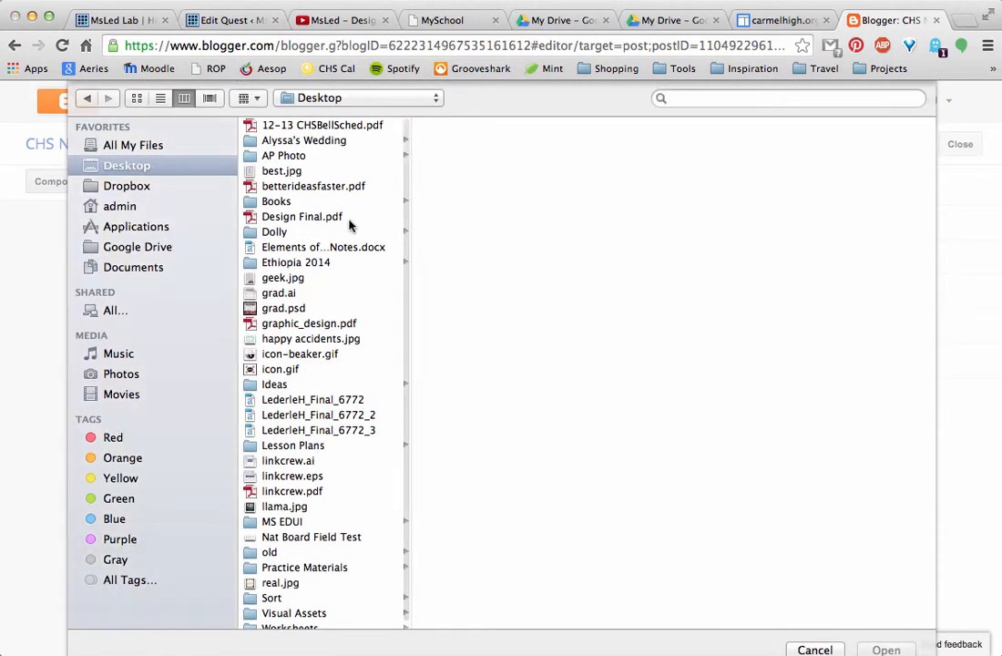
pyautogui.click(268, 356)
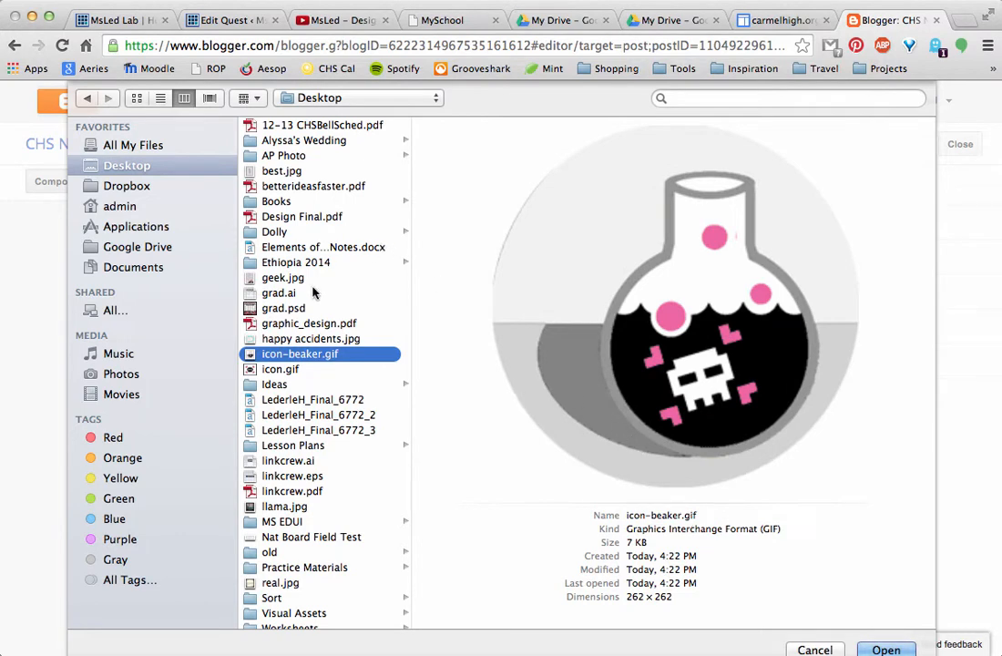
pyautogui.click(286, 312)
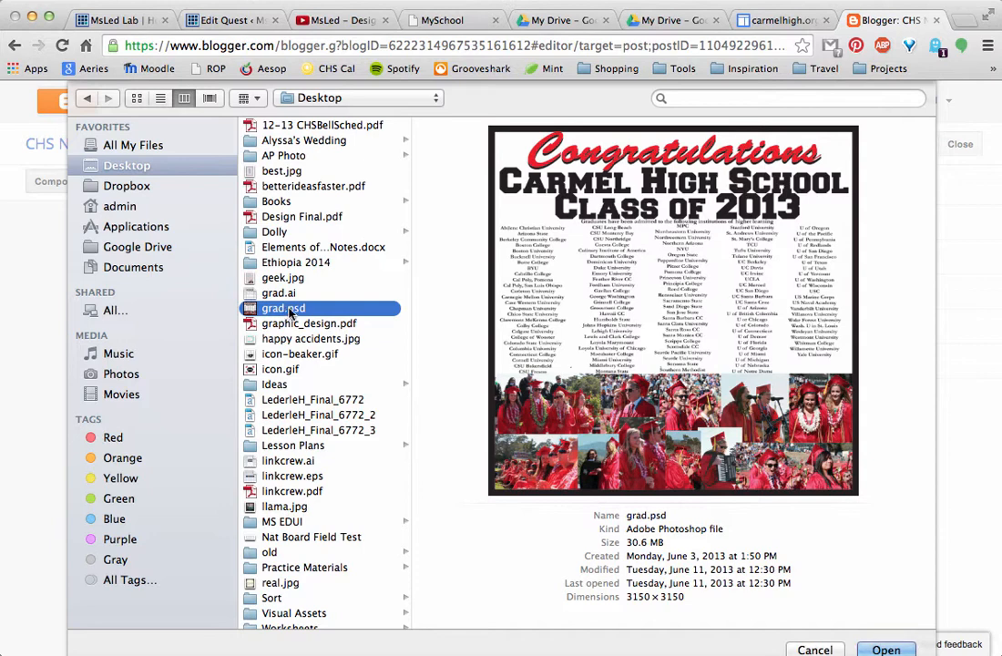
pyautogui.click(279, 293)
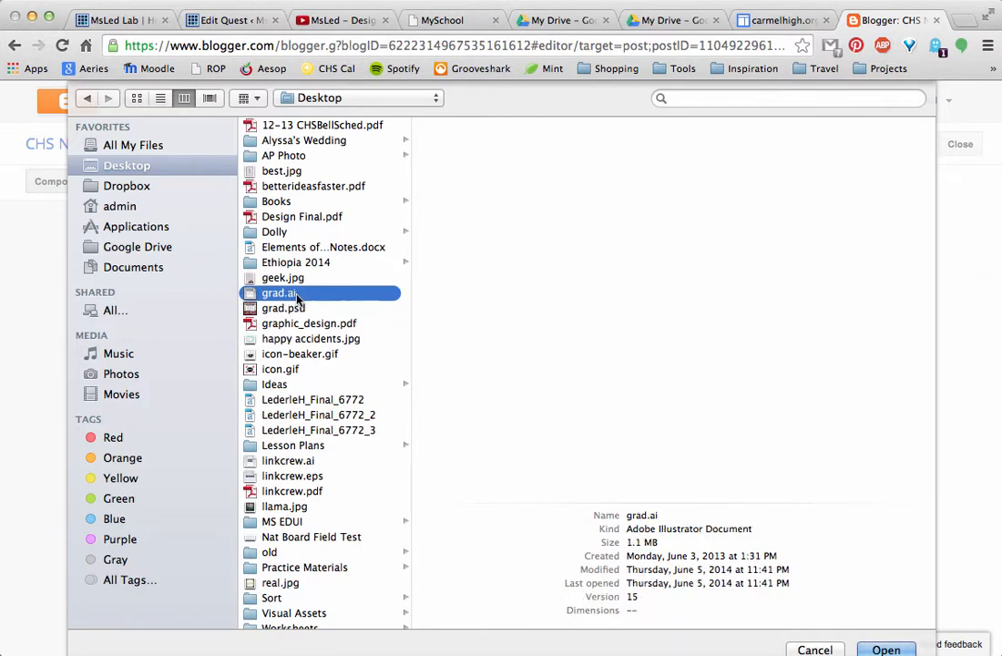
pyautogui.click(299, 370)
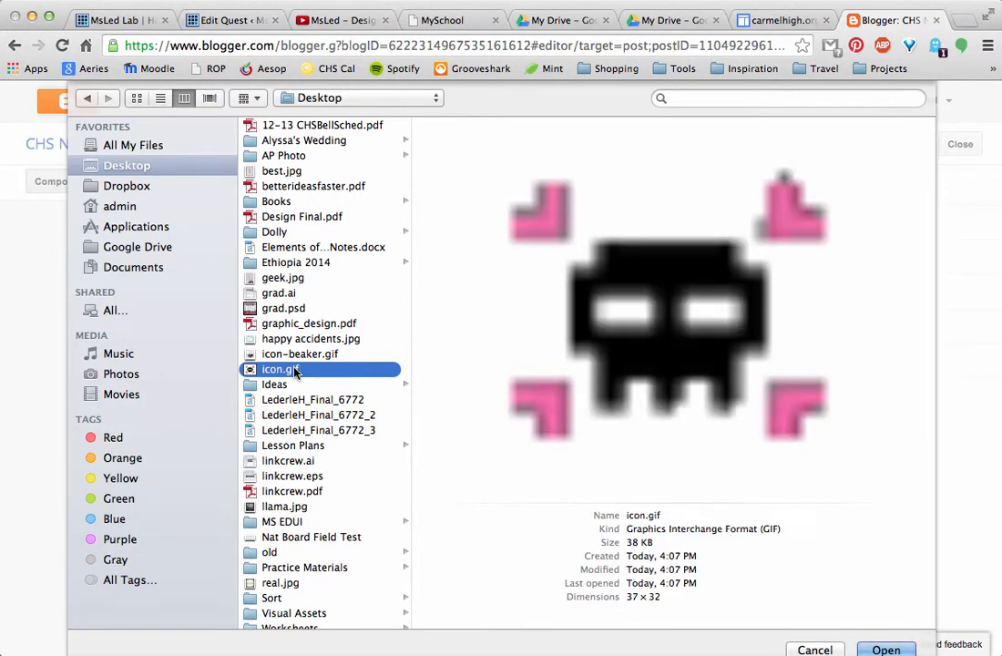
pyautogui.click(271, 358)
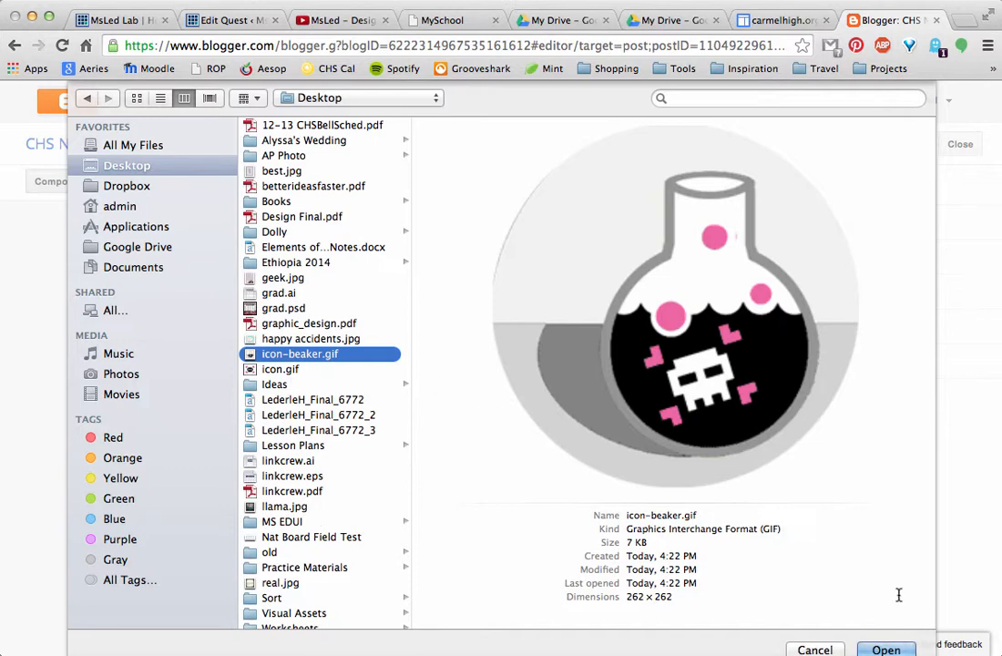
pyautogui.click(893, 649)
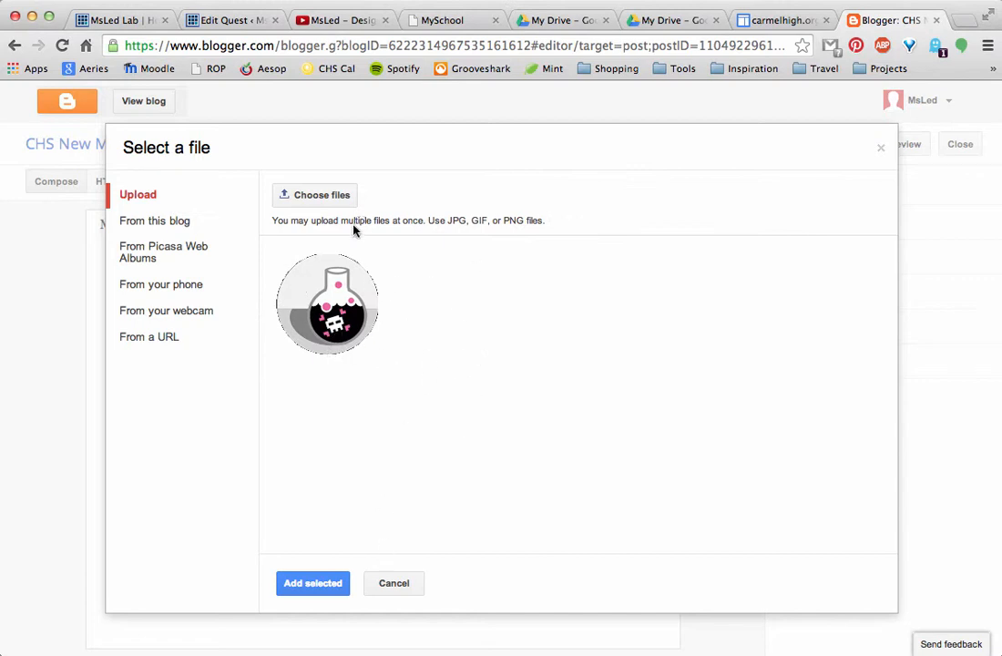
# - Insert the uploaded beaker image below the post text and add a line break after it
pyautogui.moveTo(447, 223); pyautogui.dragTo(541, 226)
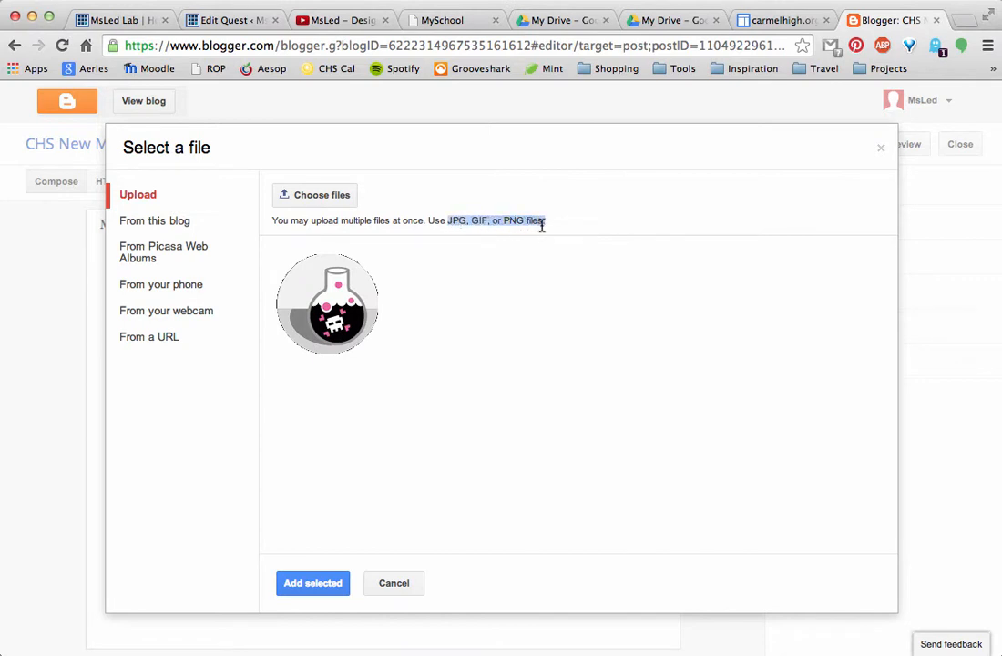
pyautogui.click(700, 229)
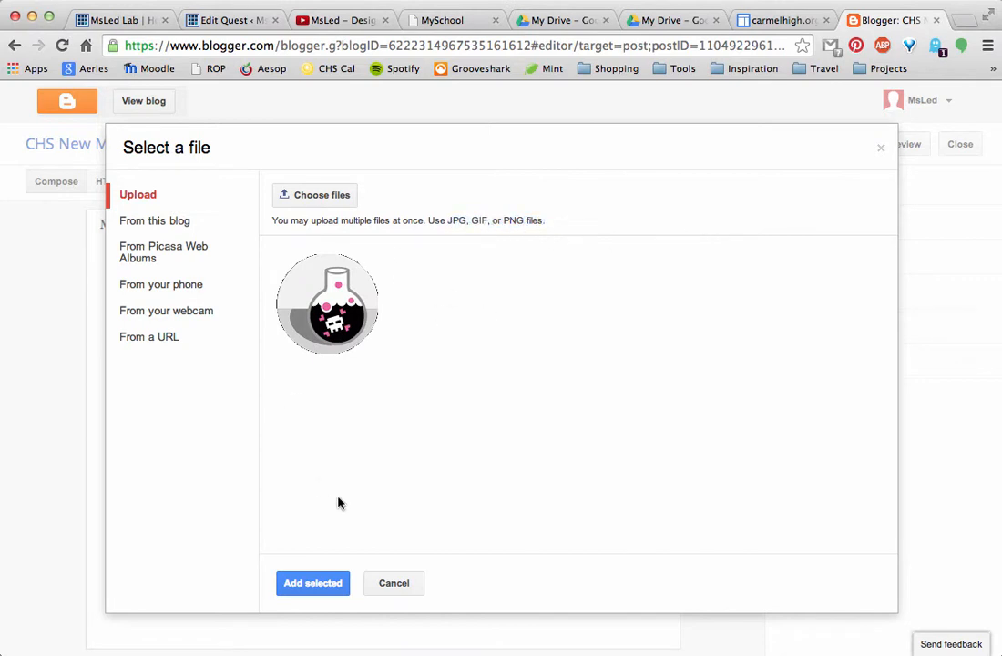
pyautogui.click(339, 585)
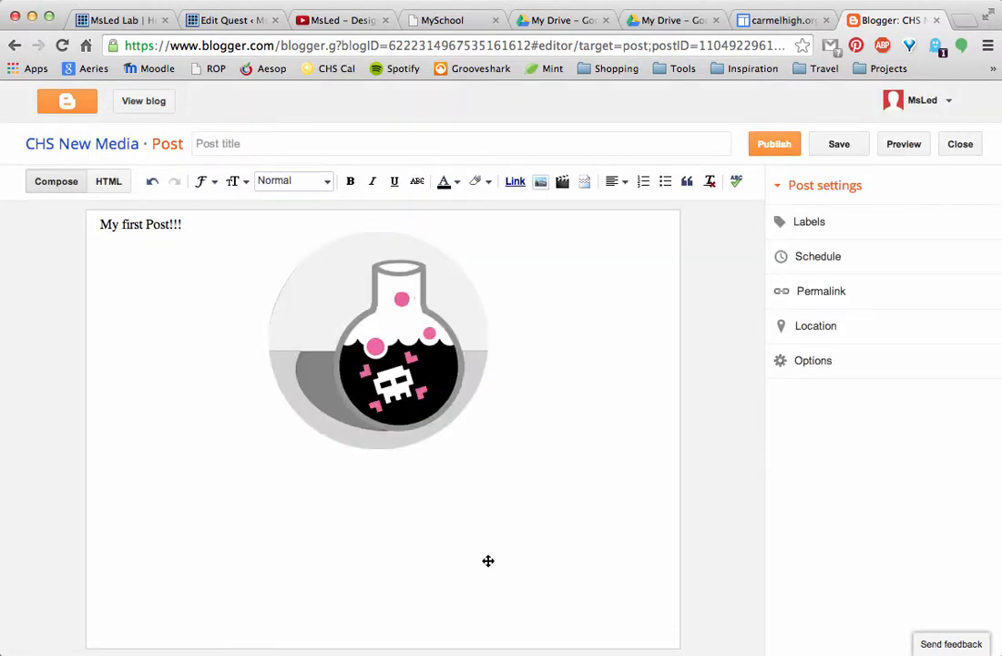
pyautogui.click(517, 341)
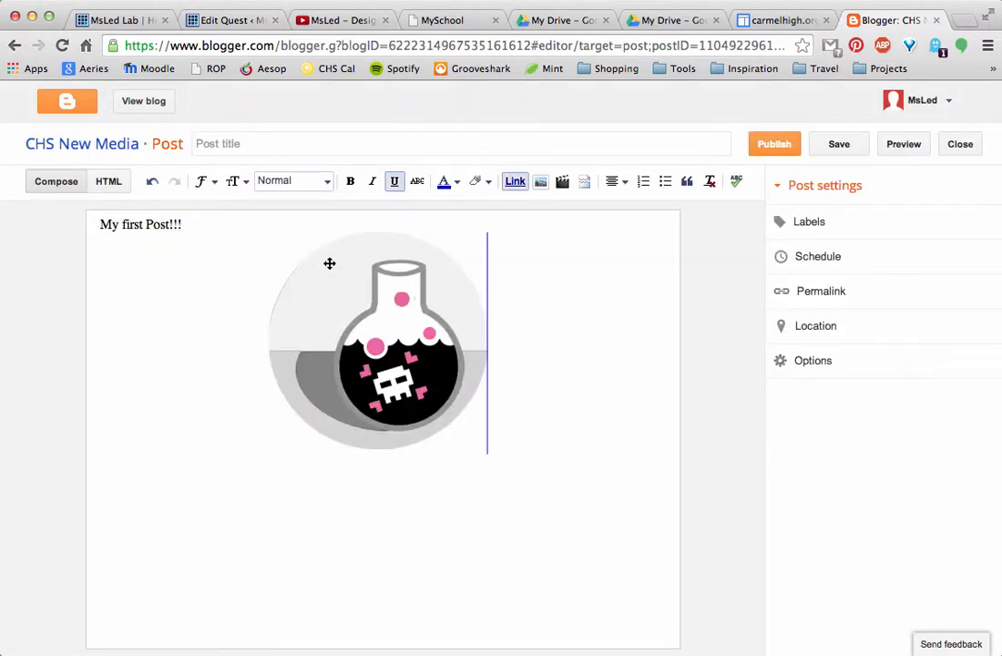
pyautogui.press('Return')
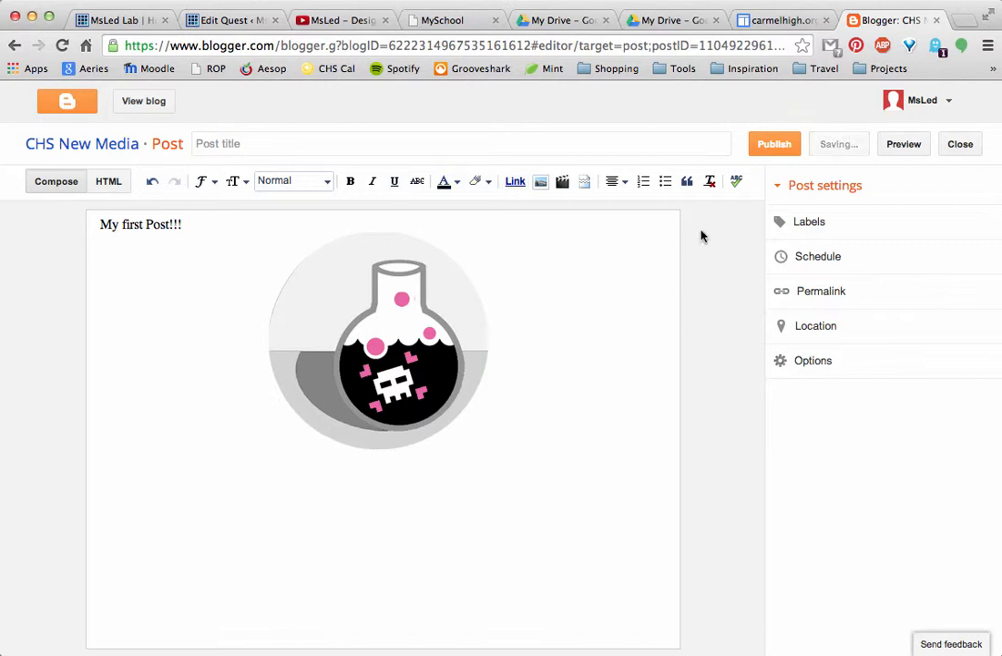
# - Look at the available video sources for the post without adding a video
pyautogui.click(562, 182)
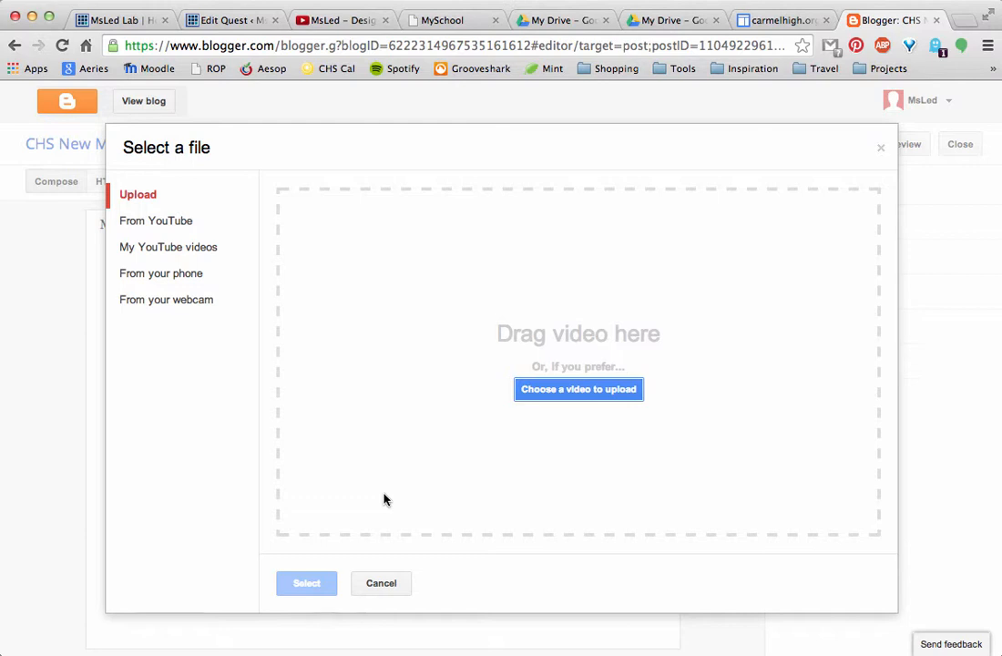
pyautogui.click(389, 583)
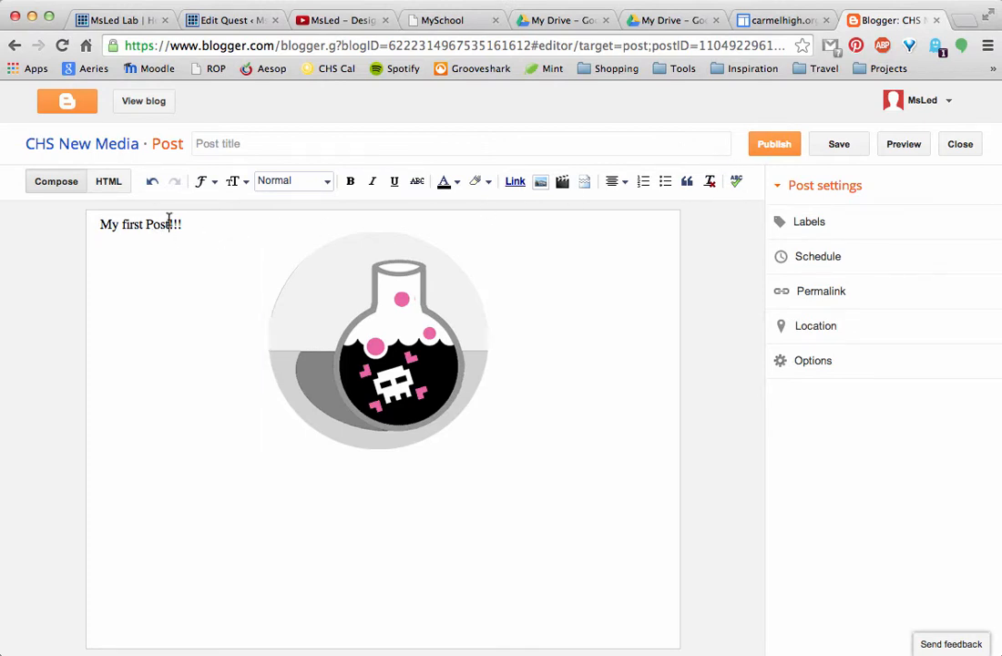
# - Make the "My first Post!!!" line bold and apply the Heading style to it
pyautogui.moveTo(182, 223); pyautogui.dragTo(58, 224)
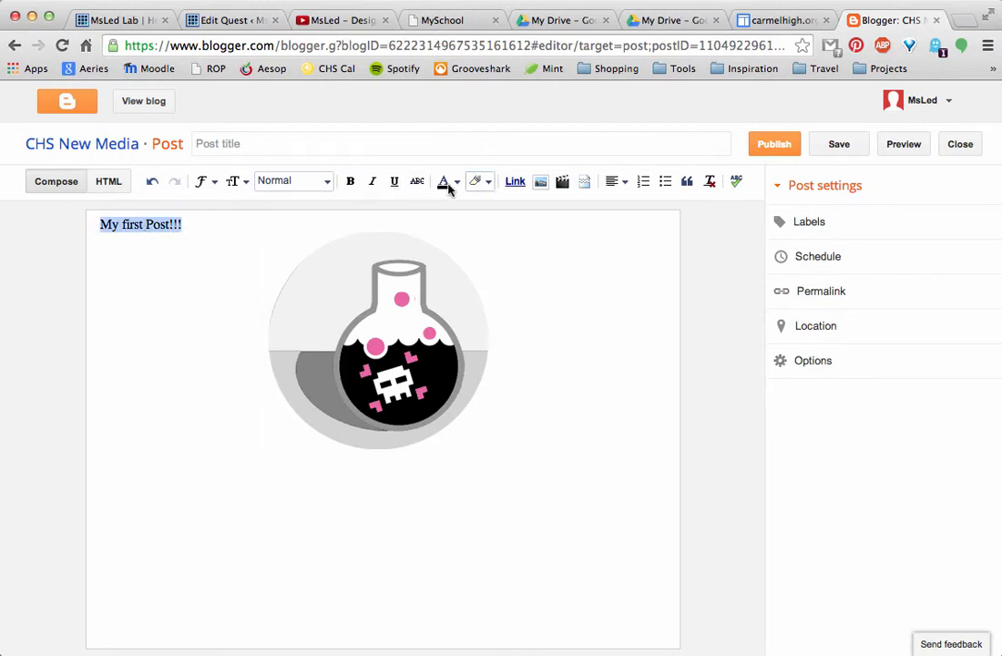
pyautogui.click(350, 181)
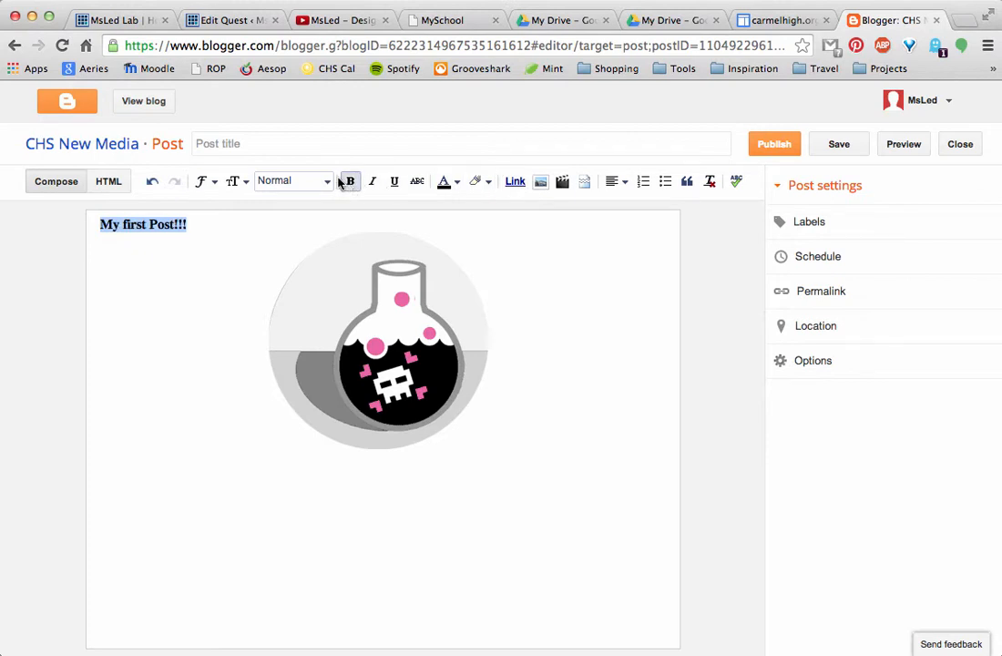
pyautogui.click(328, 184)
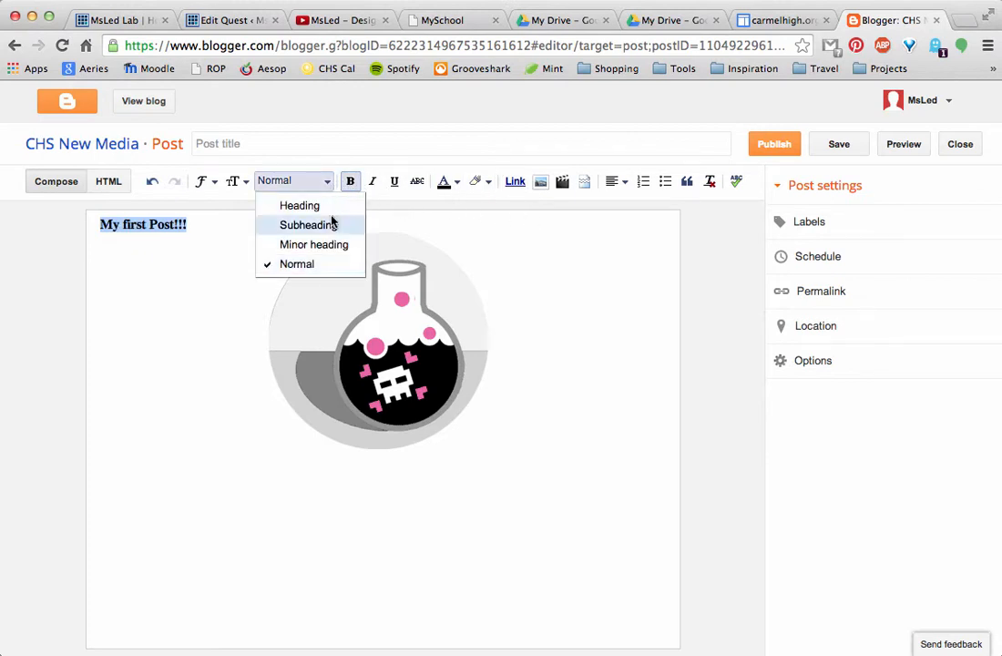
pyautogui.click(332, 221)
pyautogui.click(323, 185)
pyautogui.click(324, 204)
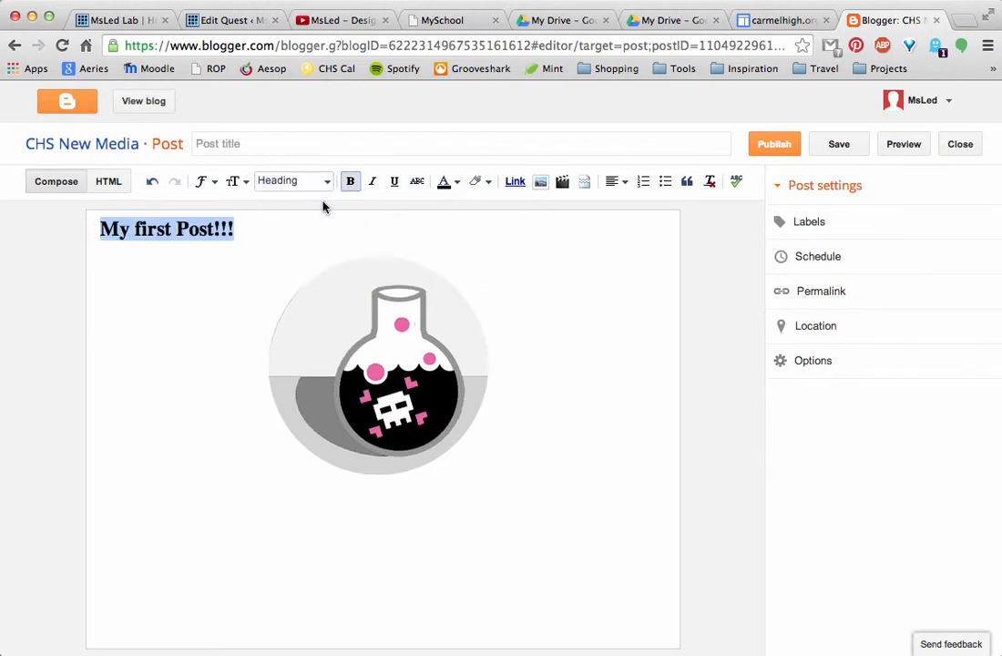
pyautogui.click(528, 279)
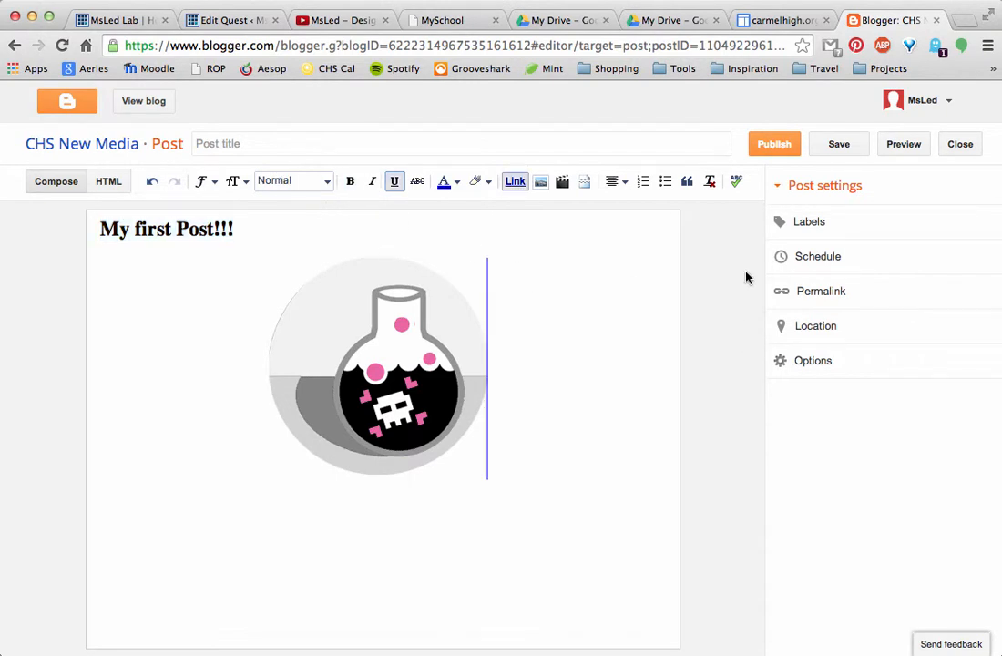
# - Publish the first post, then open the live CHS New Media blog from its overview page
pyautogui.click(780, 147)
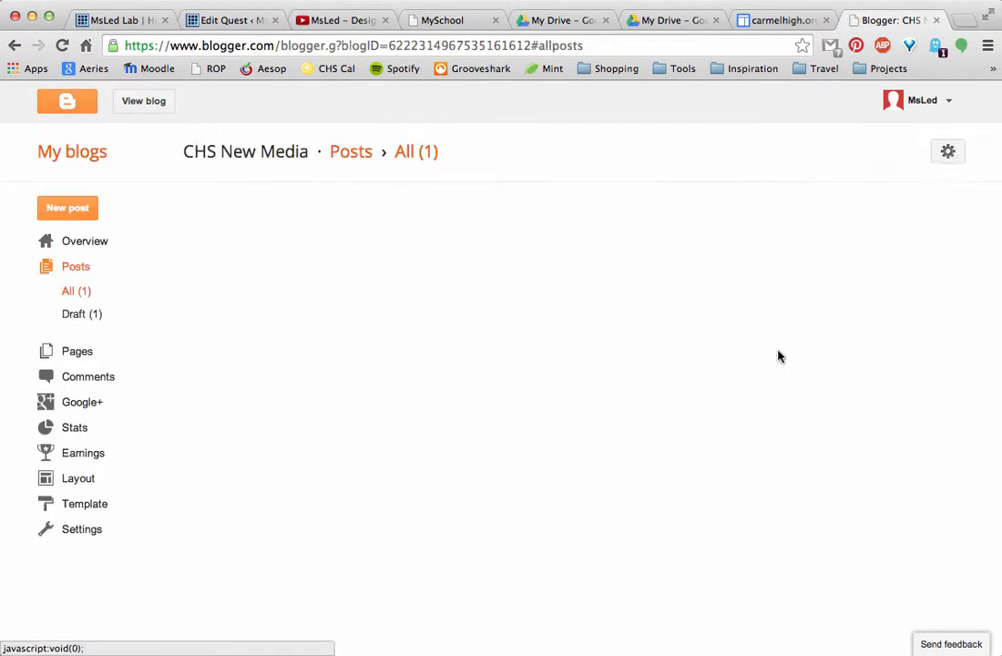
pyautogui.moveTo(261, 255)
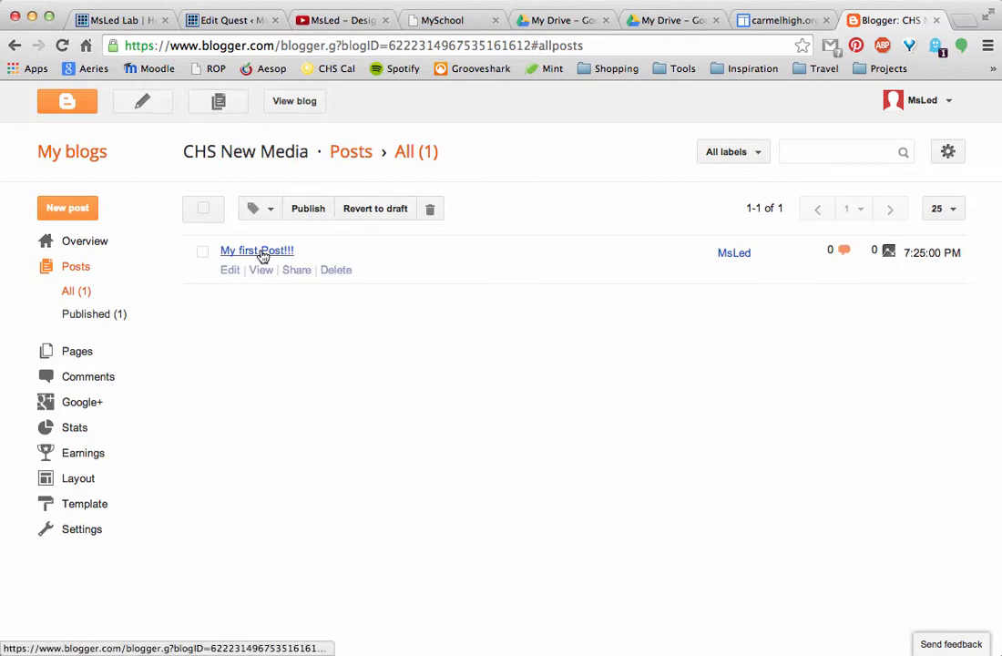
pyautogui.click(100, 250)
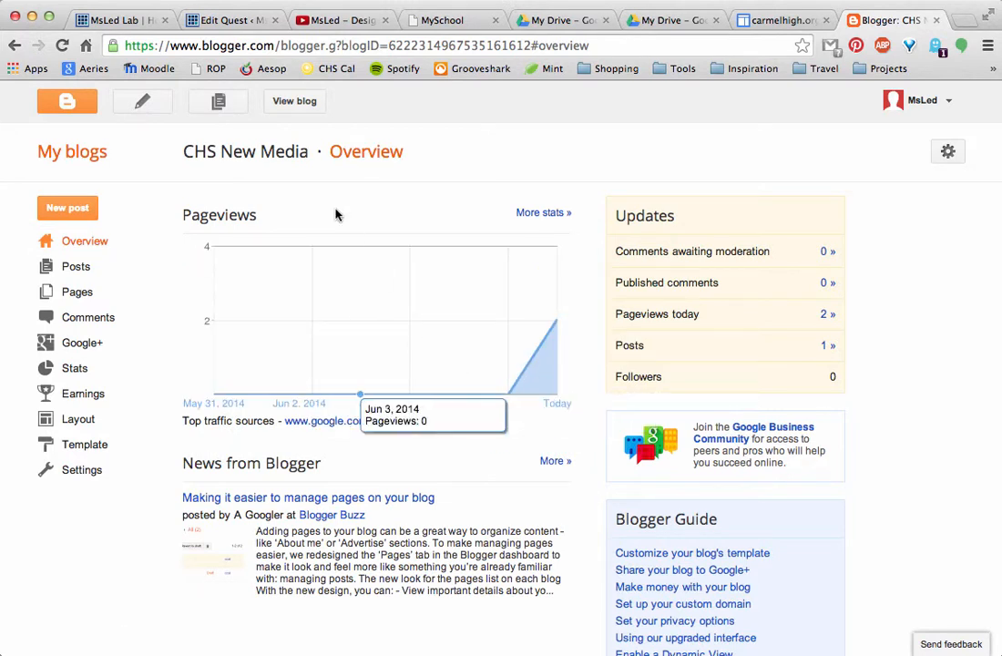
pyautogui.click(311, 107)
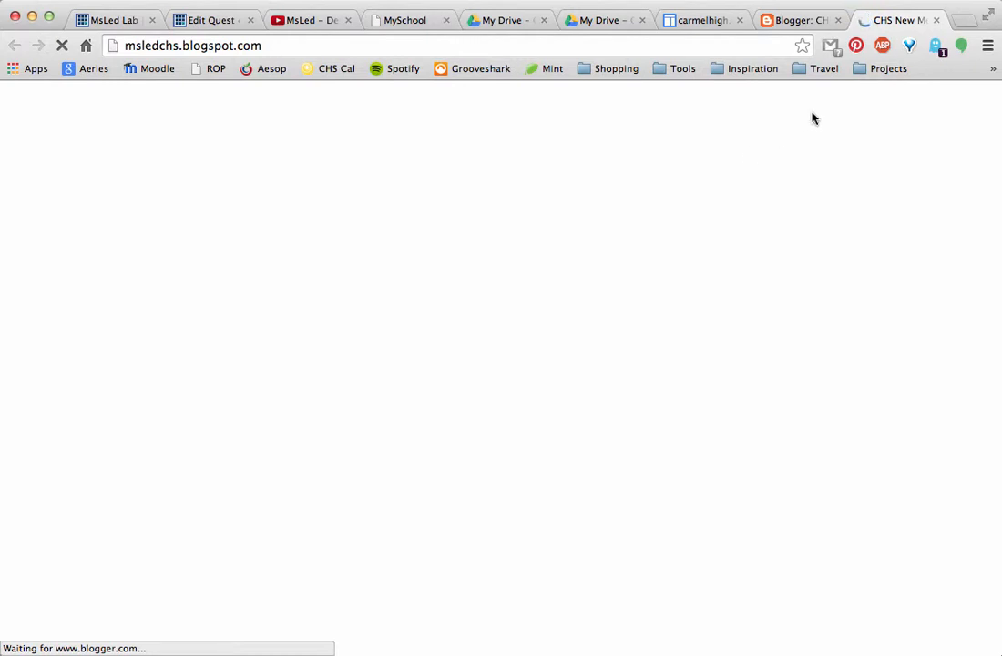
# - Close the Blogger editor, carmelhigh.org, both My Drive and MySchool browser tabs, keeping the live blog open
pyautogui.click(837, 20)
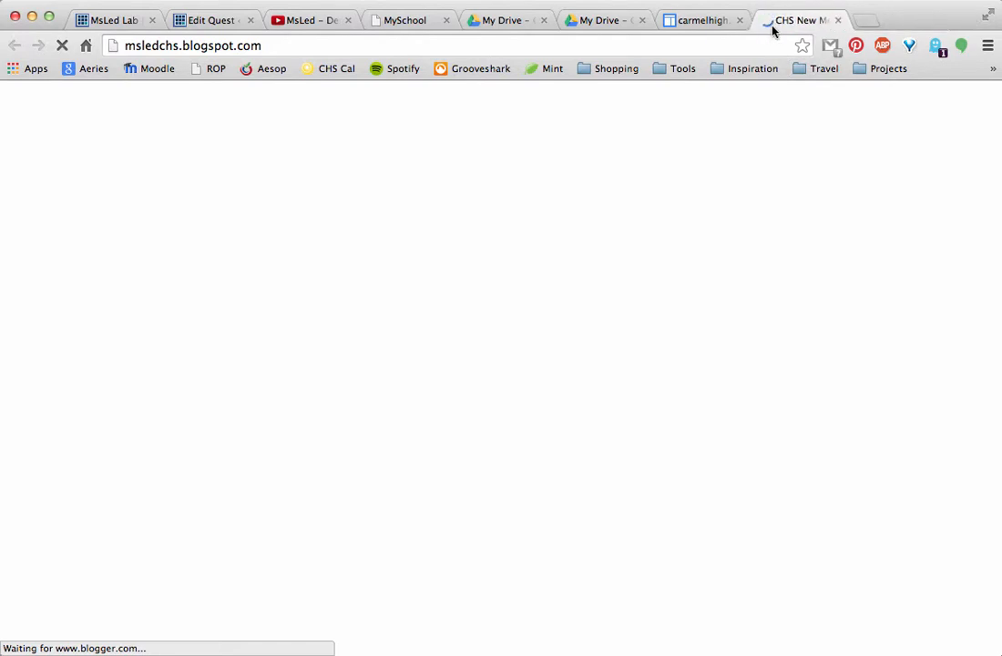
pyautogui.click(739, 22)
pyautogui.click(642, 22)
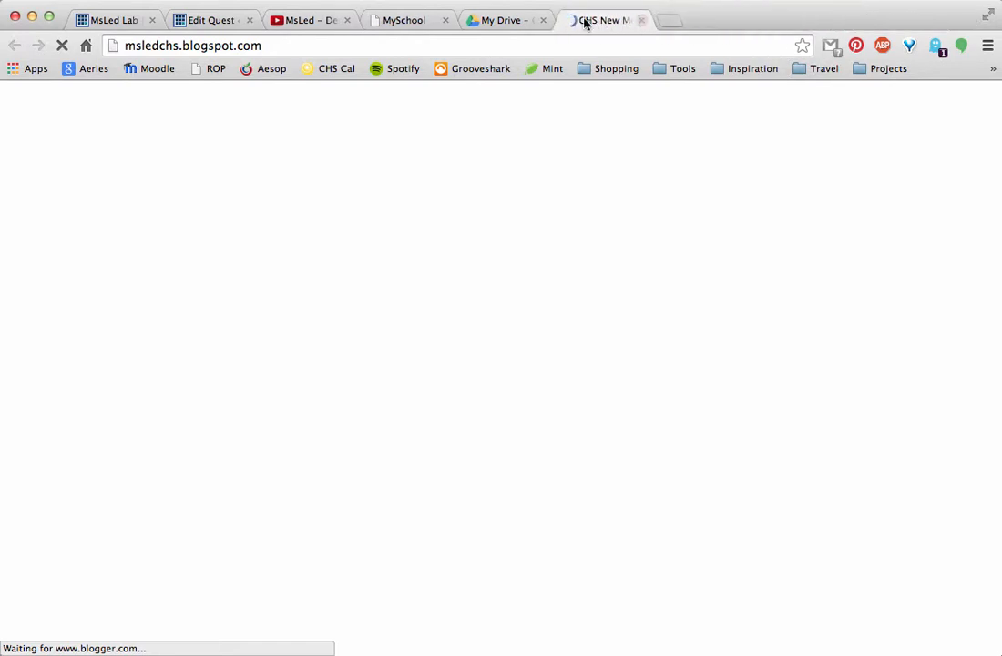
pyautogui.click(543, 22)
pyautogui.click(445, 20)
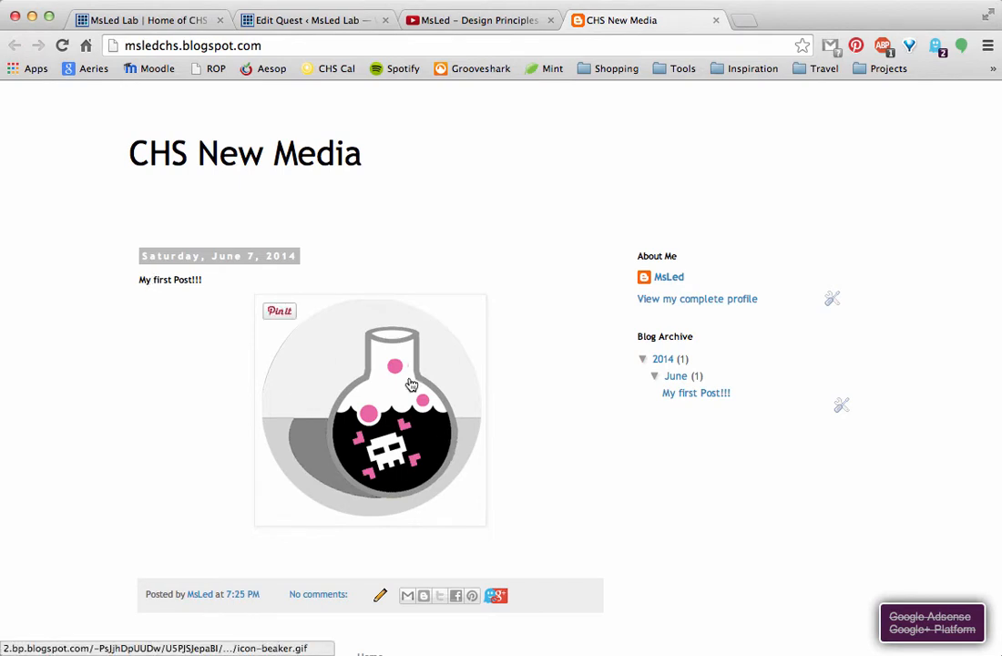
# - Examine the published post on the live blog page down to the footer and back to the blog title
pyautogui.scroll(-4, 615, 530)
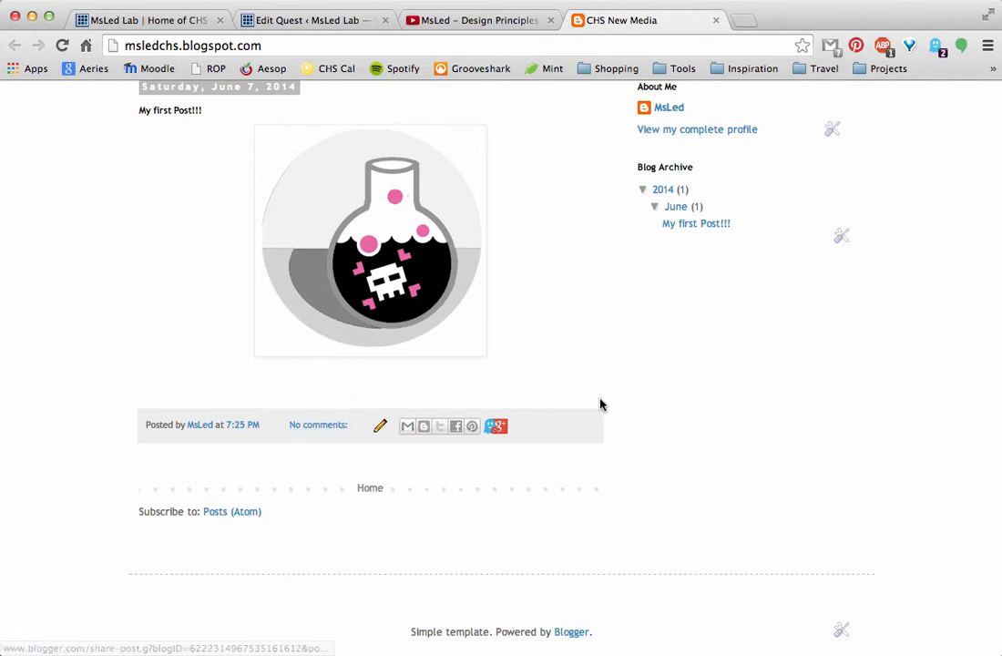
pyautogui.scroll(4, 716, 432)
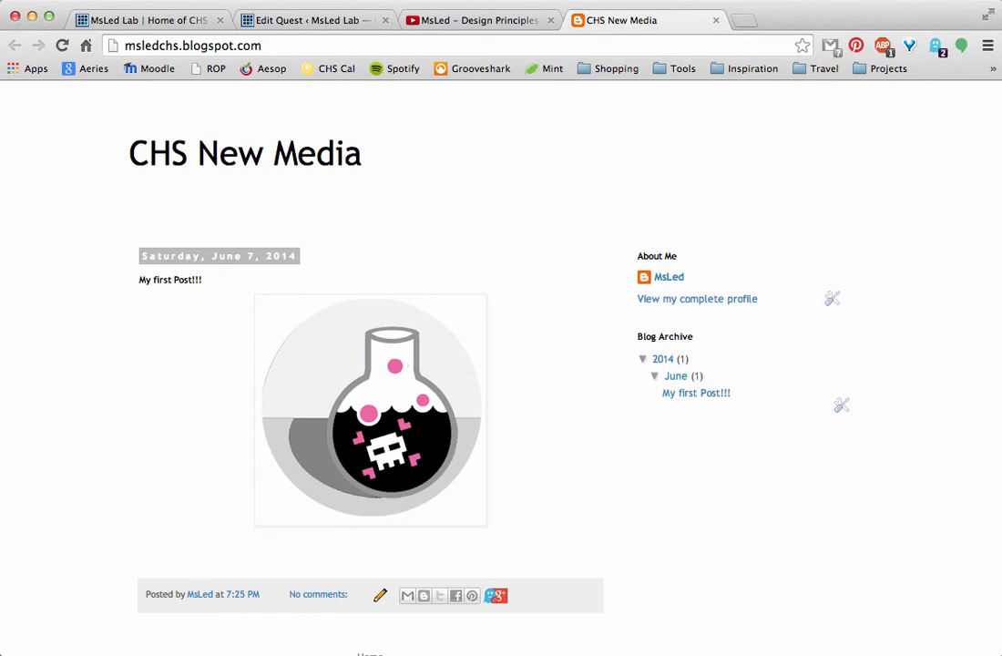
pyautogui.click(805, 2)
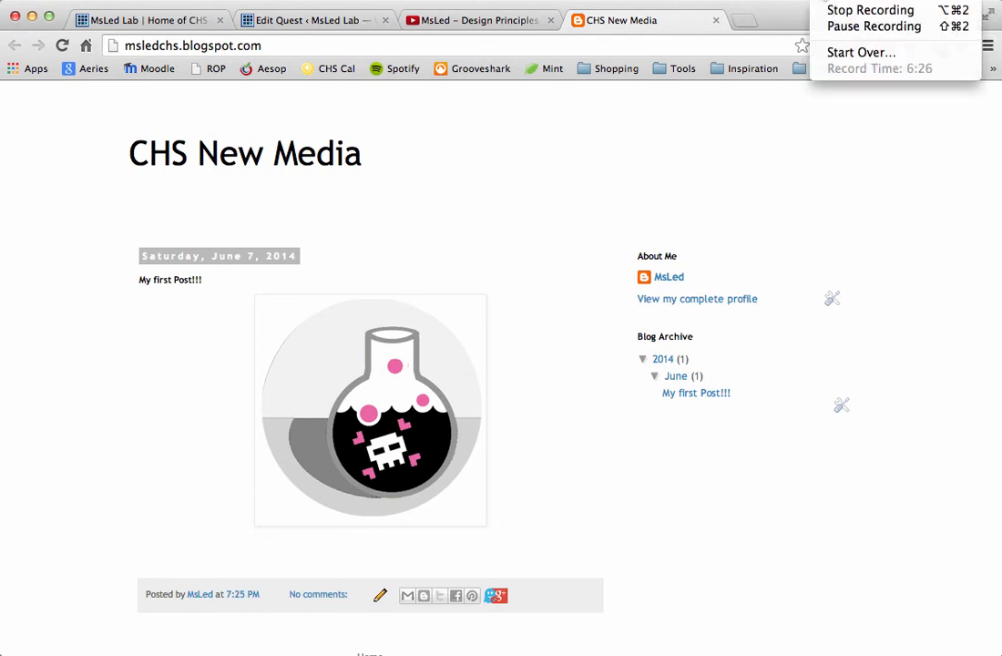